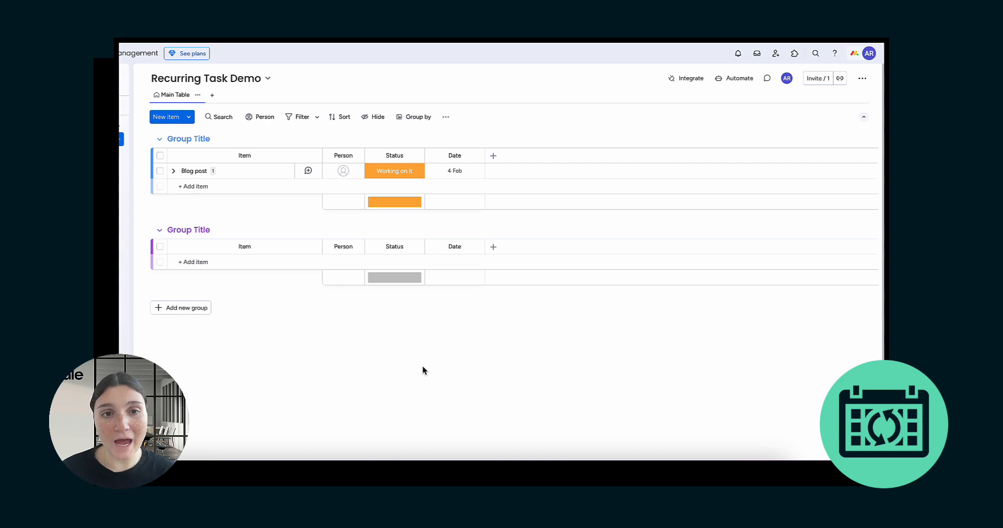
Step: Open the Blog post item and add the Recurring Tasks app found by searching 'recurring'
left_click(235, 173)
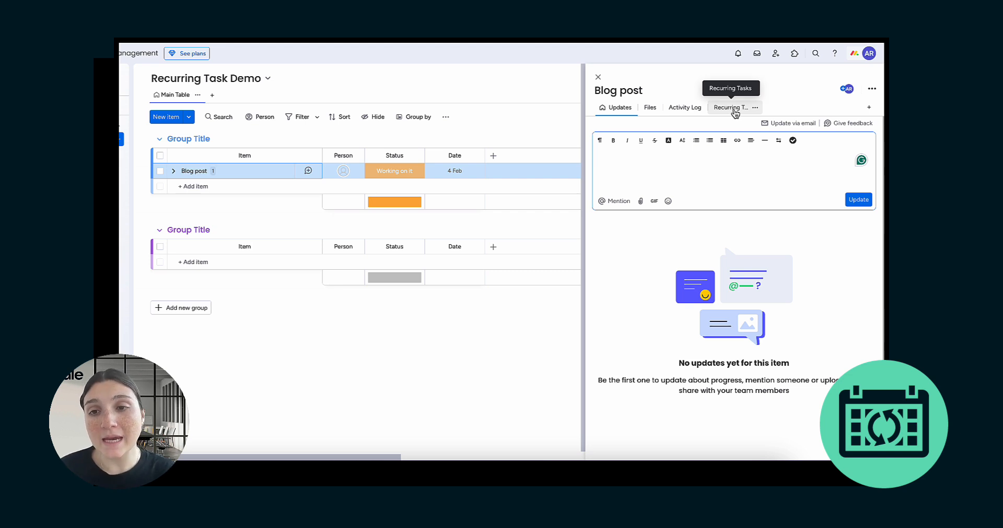
left_click(869, 111)
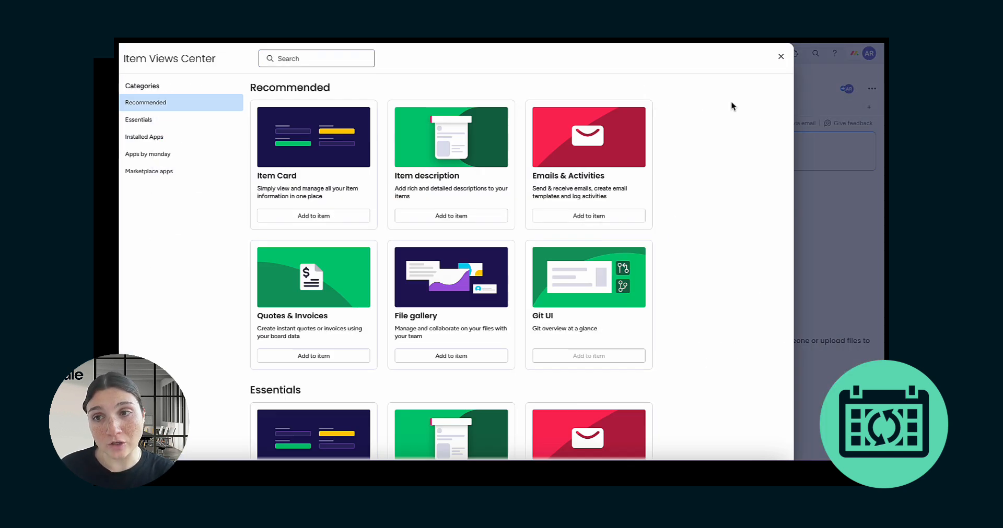
type("recurring")
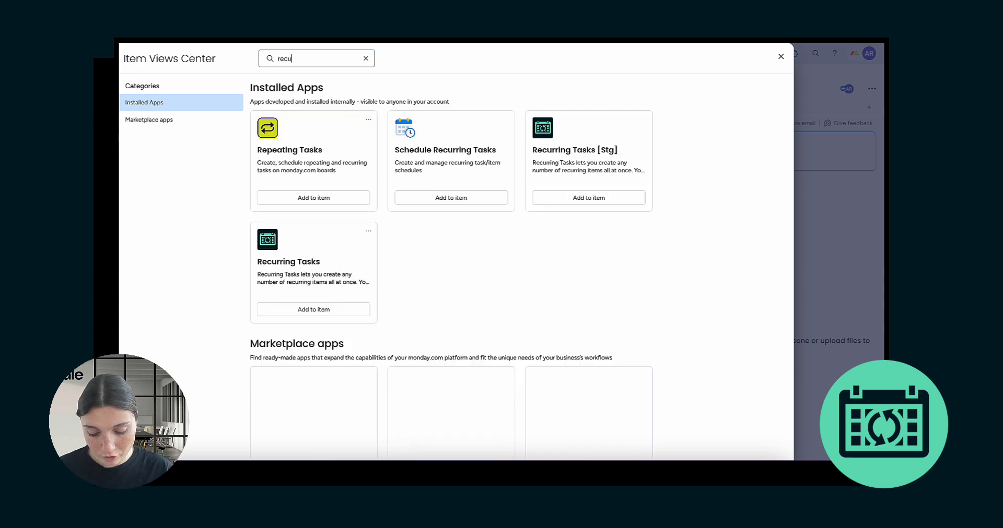
left_click(310, 310)
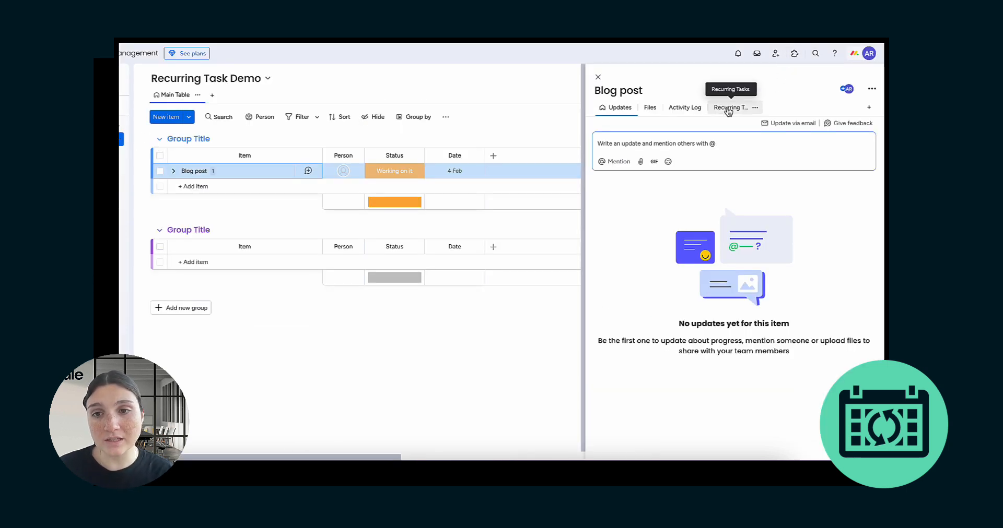
Step: In the Recurring Tasks view, change the start date to 11 February 2025
left_click(733, 113)
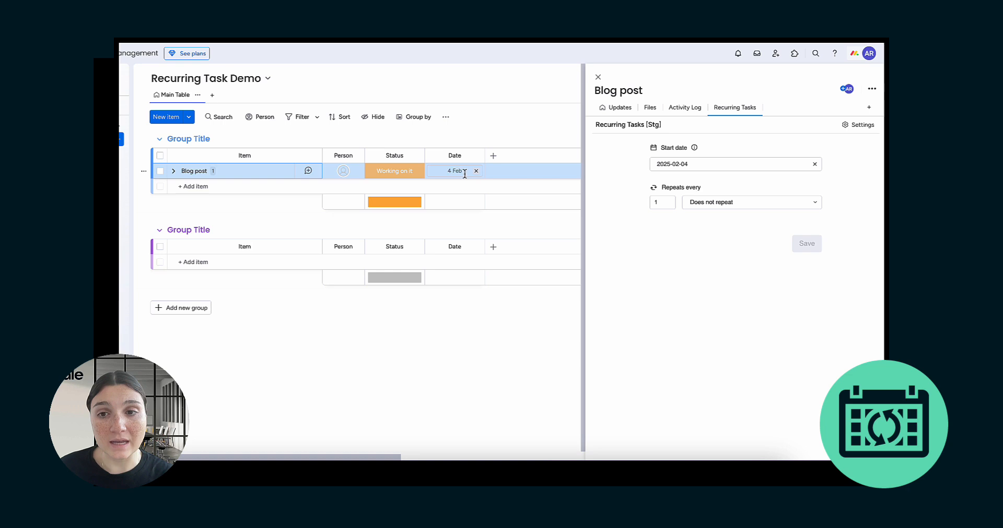
left_click(756, 164)
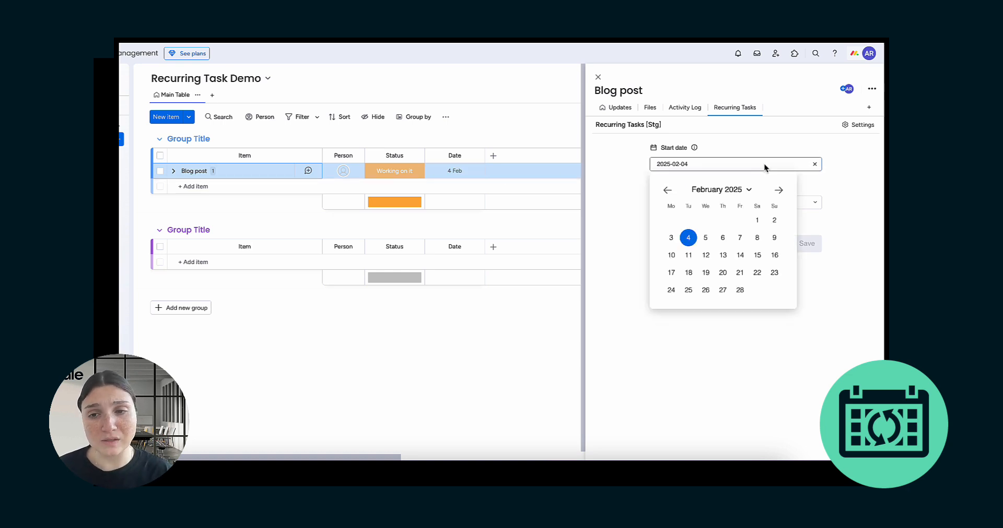
left_click(779, 191)
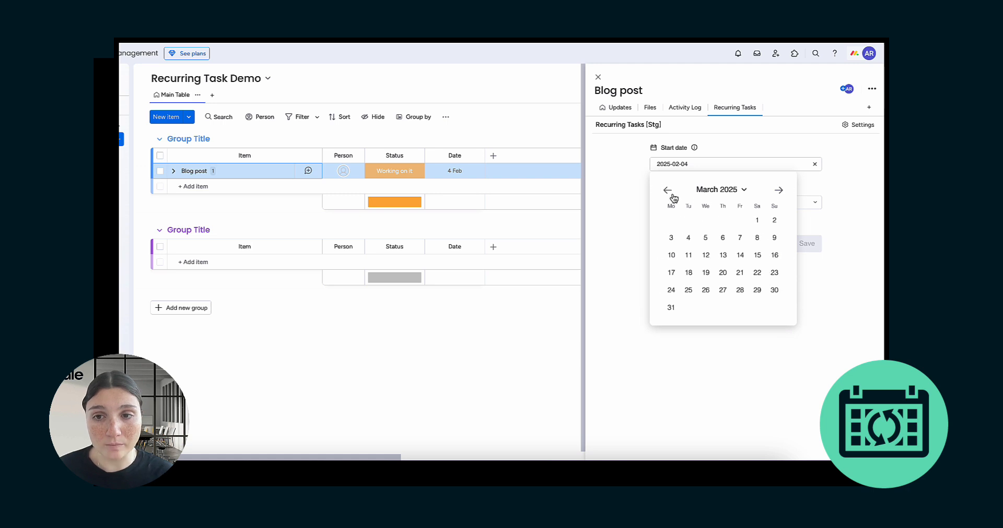
left_click(779, 191)
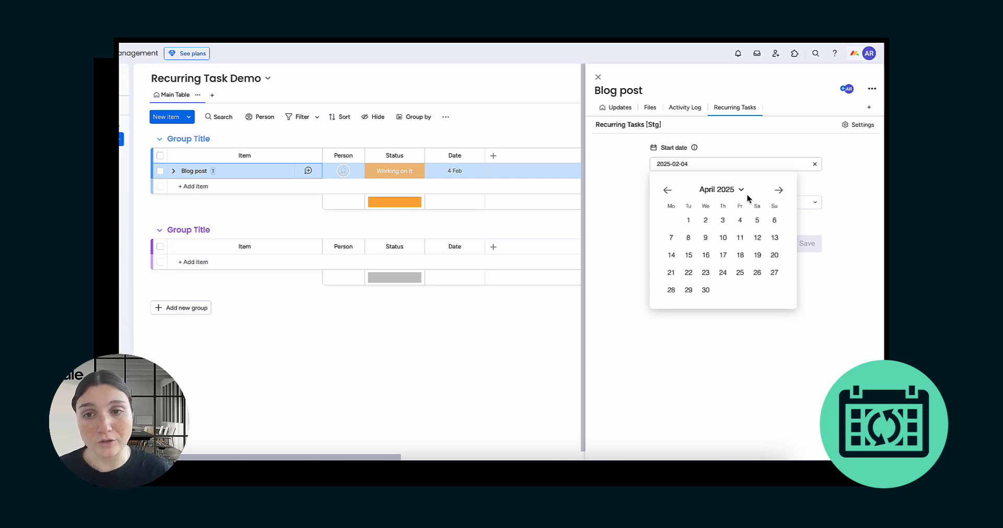
left_click(667, 191)
left_click(667, 190)
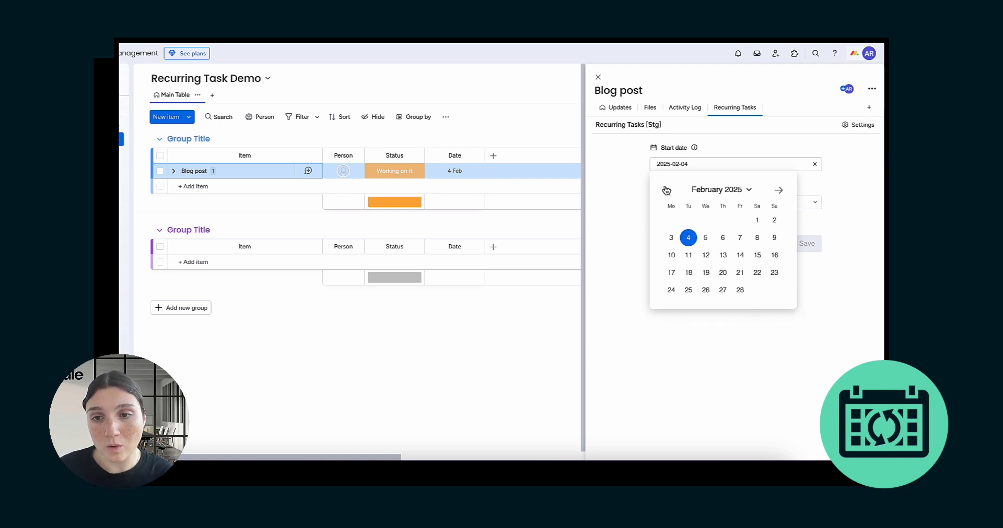
left_click(687, 259)
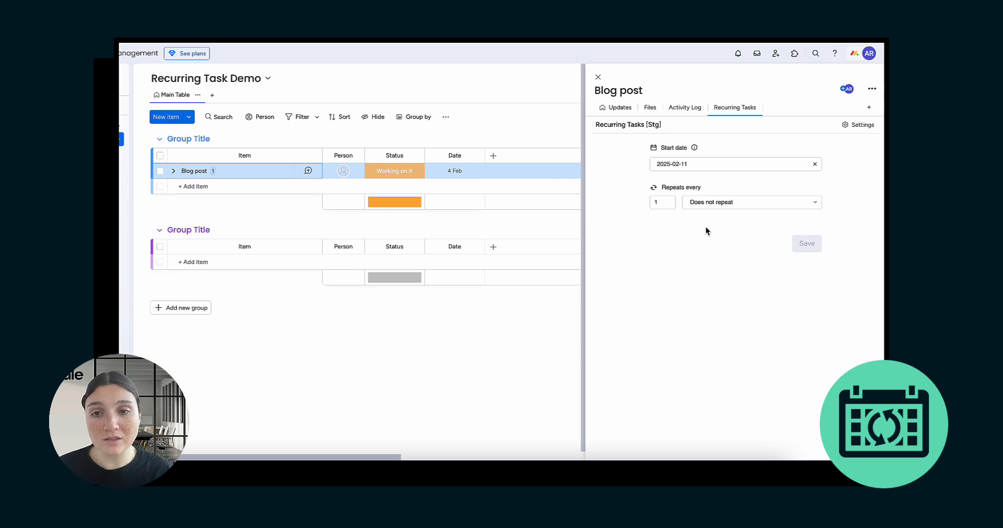
Step: Try daily, weekly and monthly repeats, ending on monthly on the second Tuesday
left_click(704, 204)
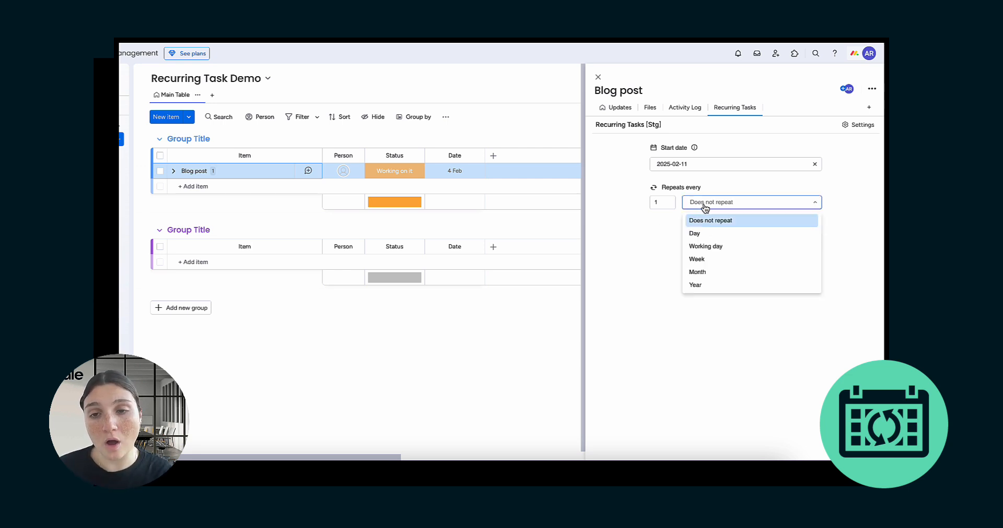
left_click(739, 239)
left_click(728, 229)
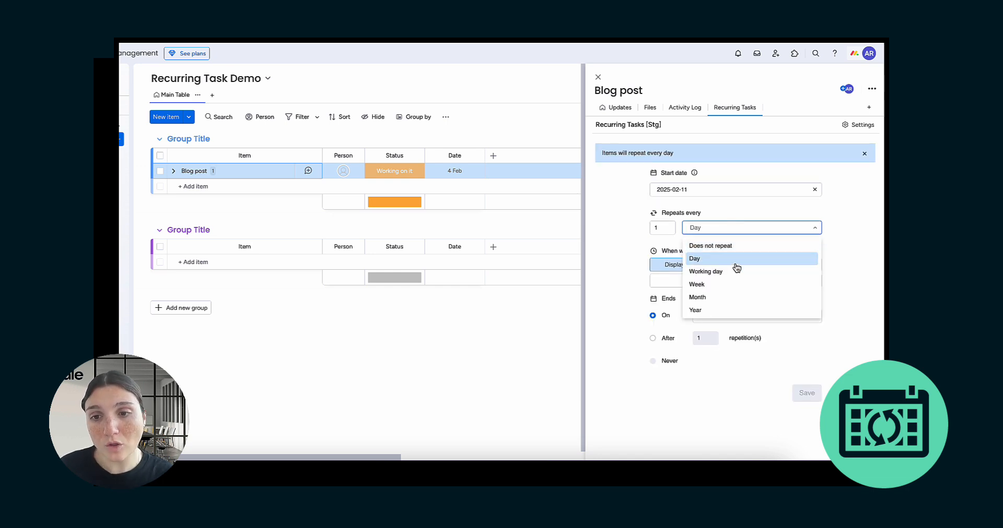
left_click(734, 285)
left_click(729, 228)
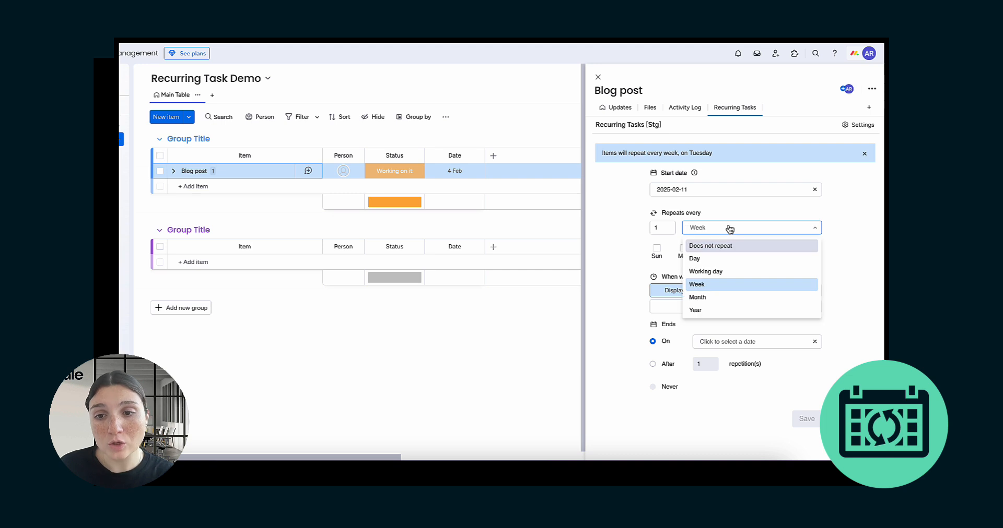
left_click(724, 297)
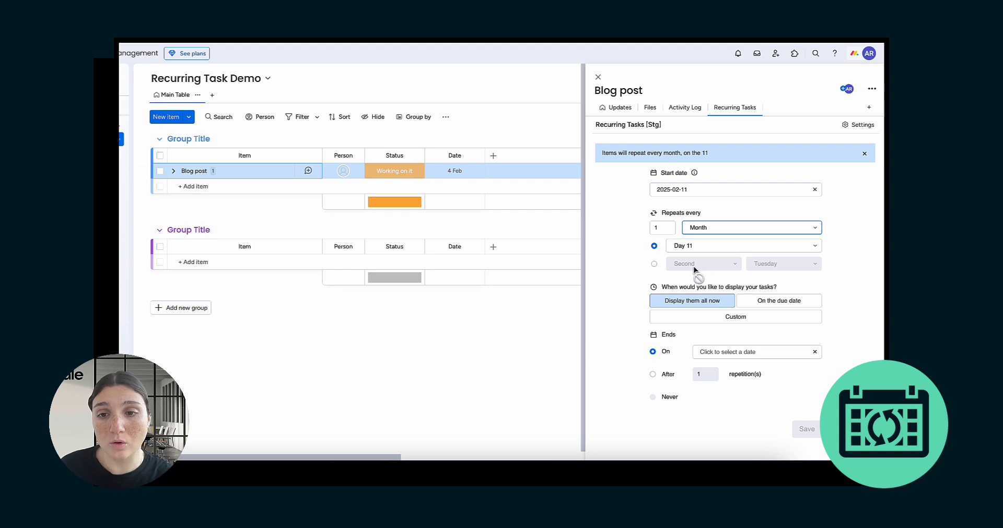
left_click(653, 263)
left_click(788, 266)
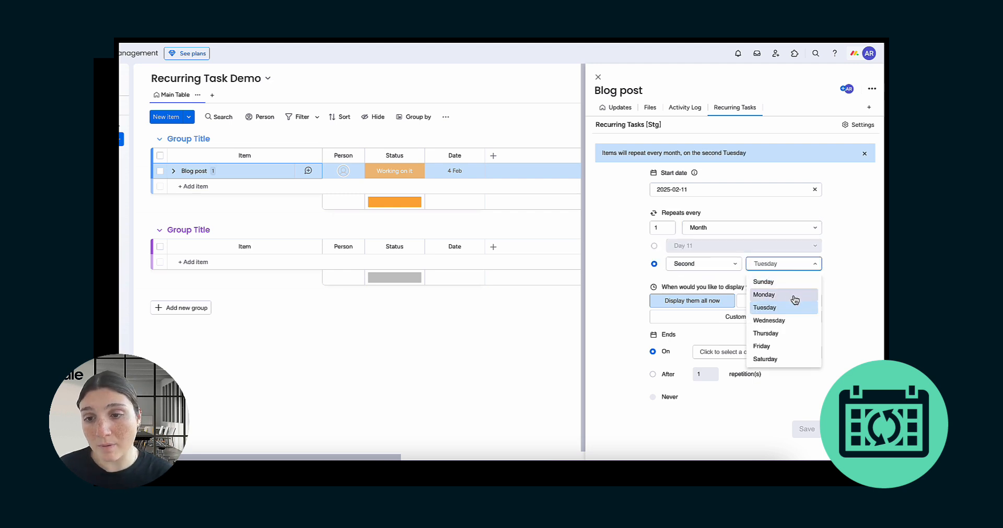
left_click(735, 264)
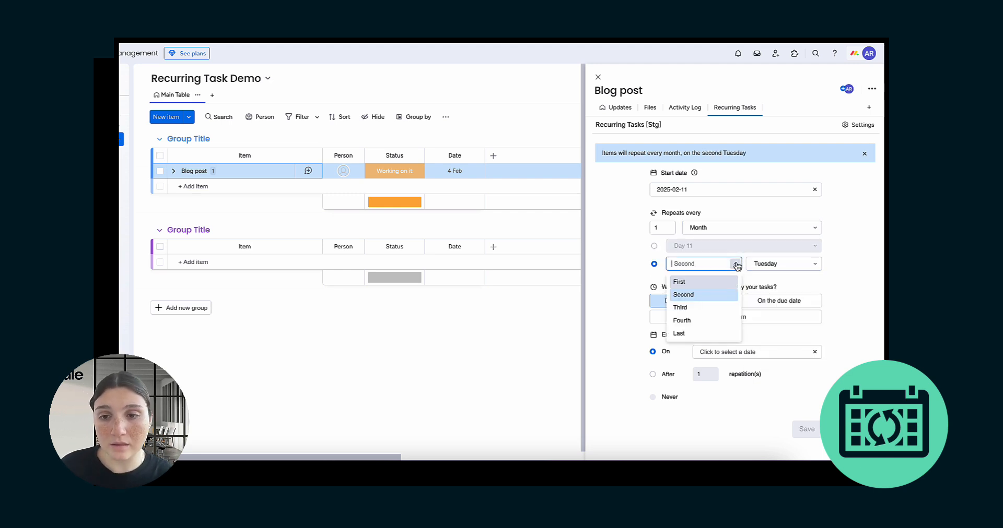
left_click(637, 279)
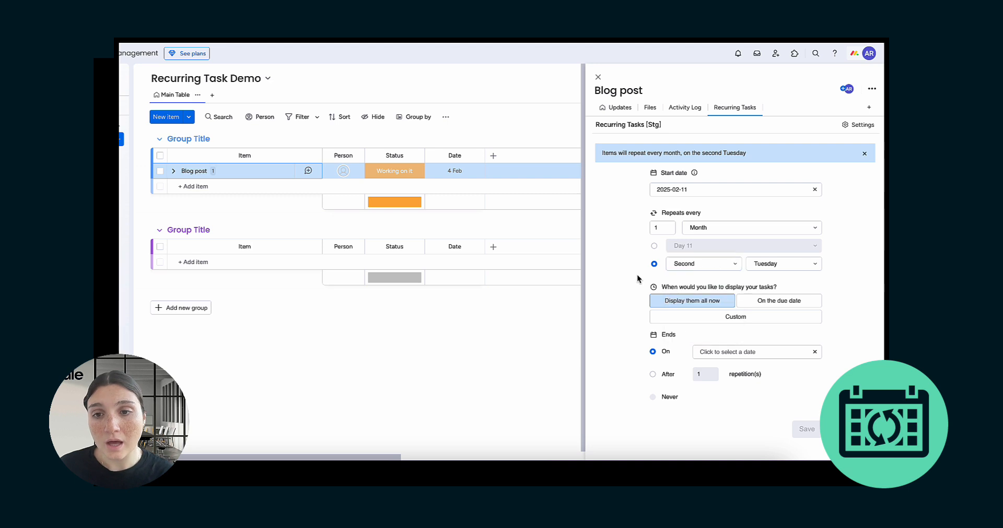
Step: Set the repeat to yearly on the second Tuesday of February
left_click(705, 228)
left_click(724, 308)
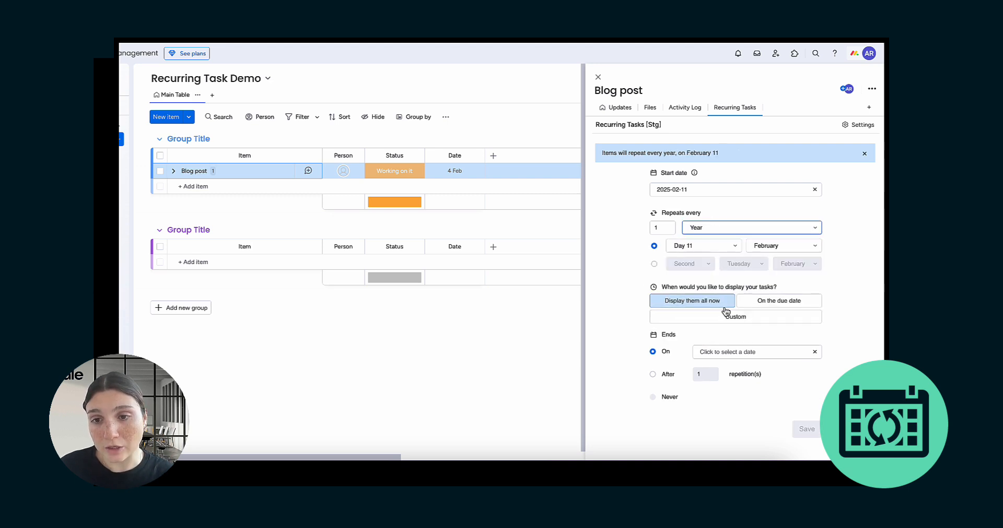
left_click(653, 265)
left_click(687, 263)
left_click(739, 263)
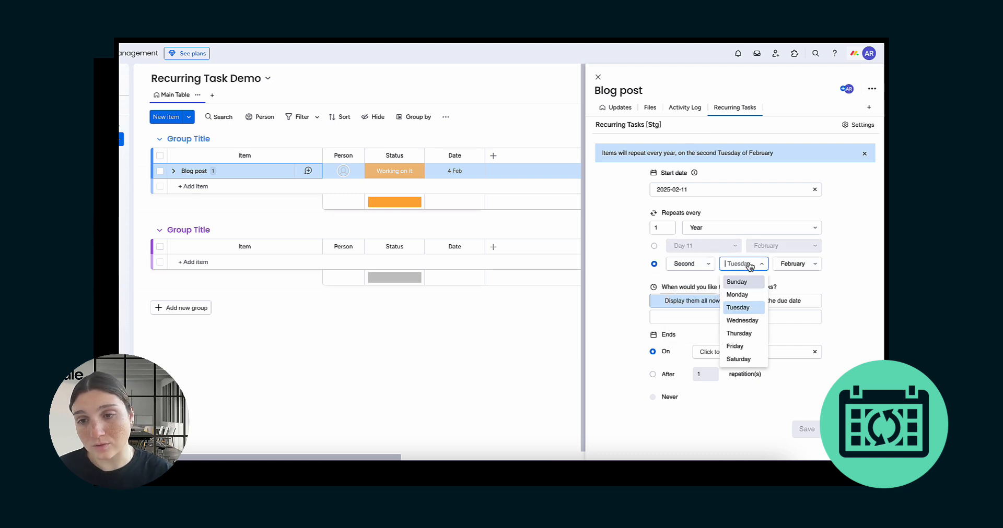
left_click(798, 265)
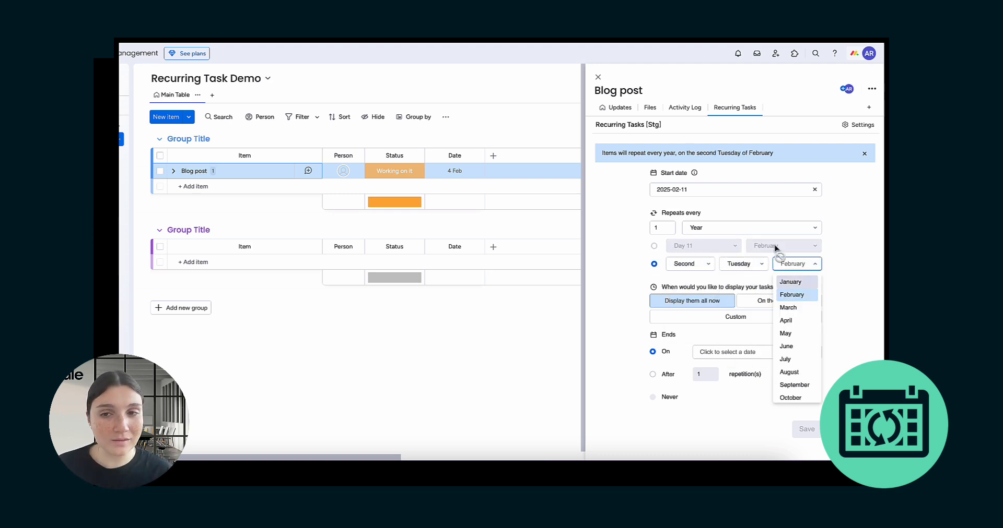
left_click(746, 227)
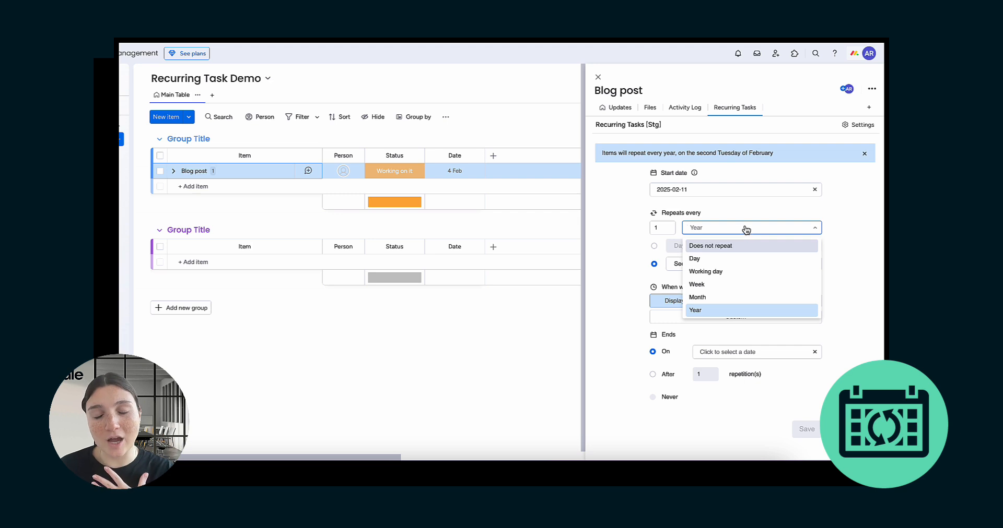
Step: Choose Week, keep only Monday and Wednesday selected, and set the interval to 2
left_click(748, 287)
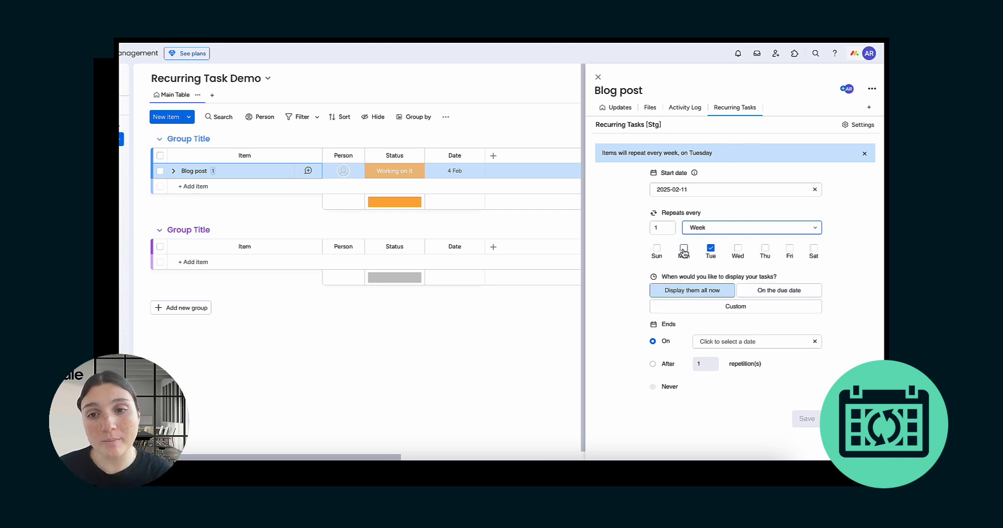
left_click(684, 250)
left_click(738, 249)
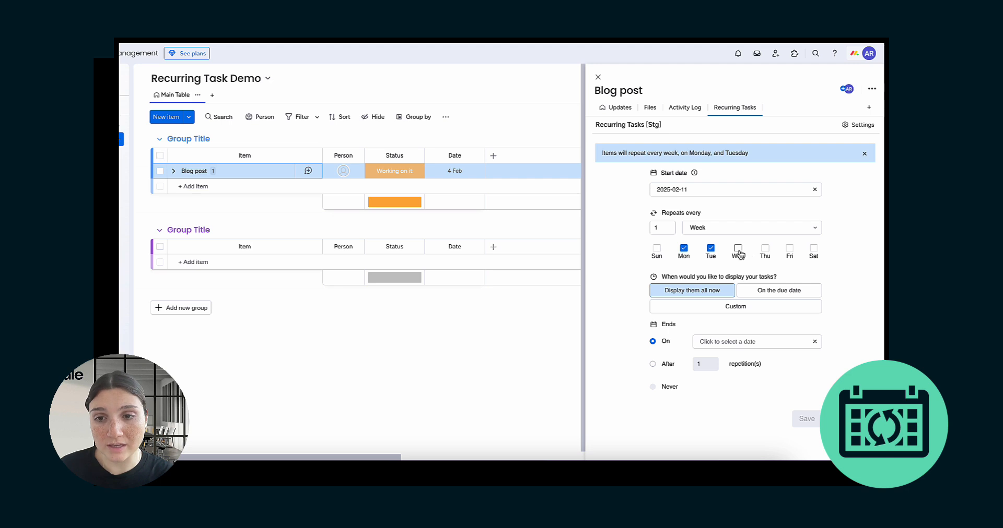
left_click(764, 249)
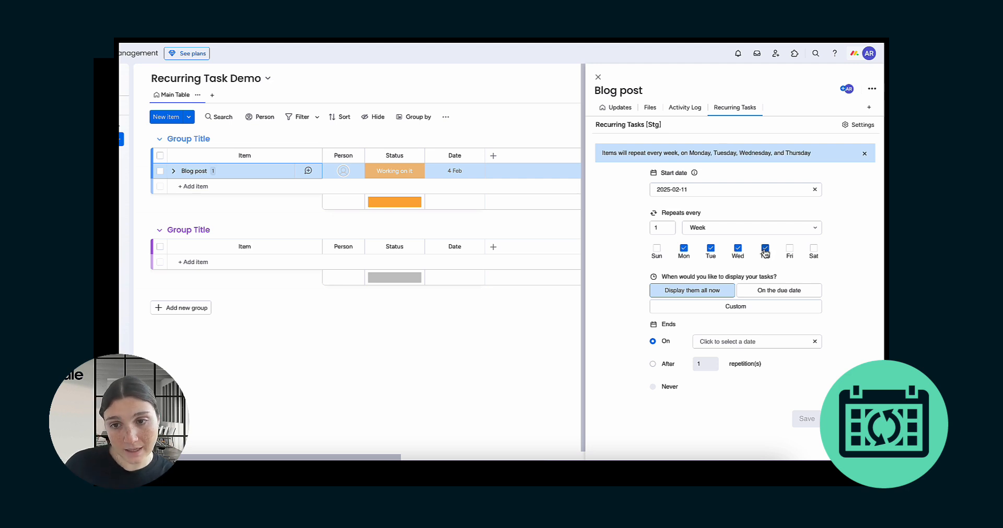
left_click(710, 249)
left_click(764, 249)
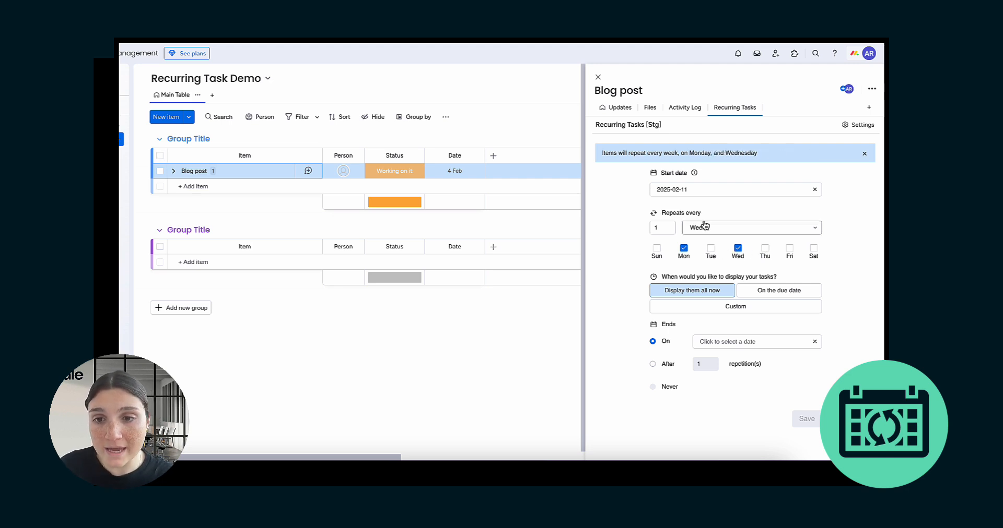
left_click(660, 228)
left_click(666, 226)
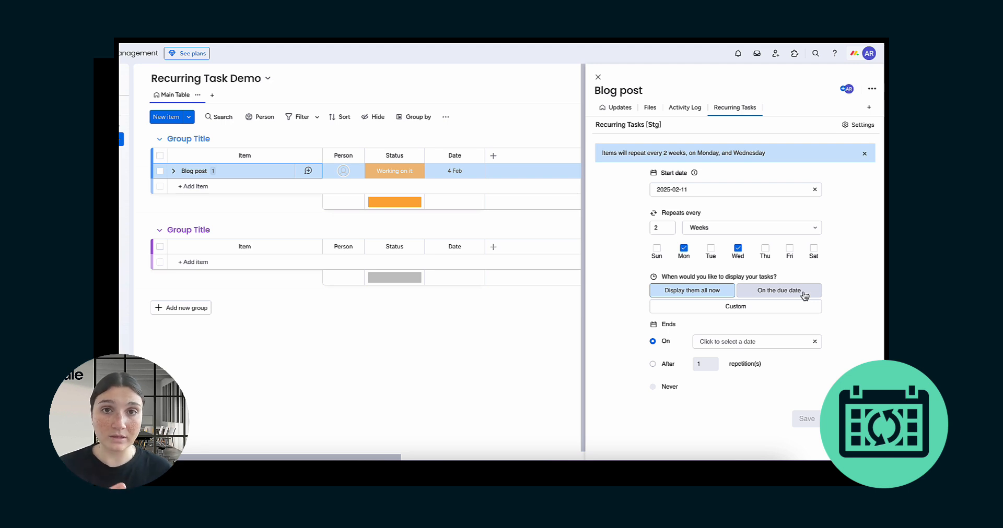
left_click(760, 312)
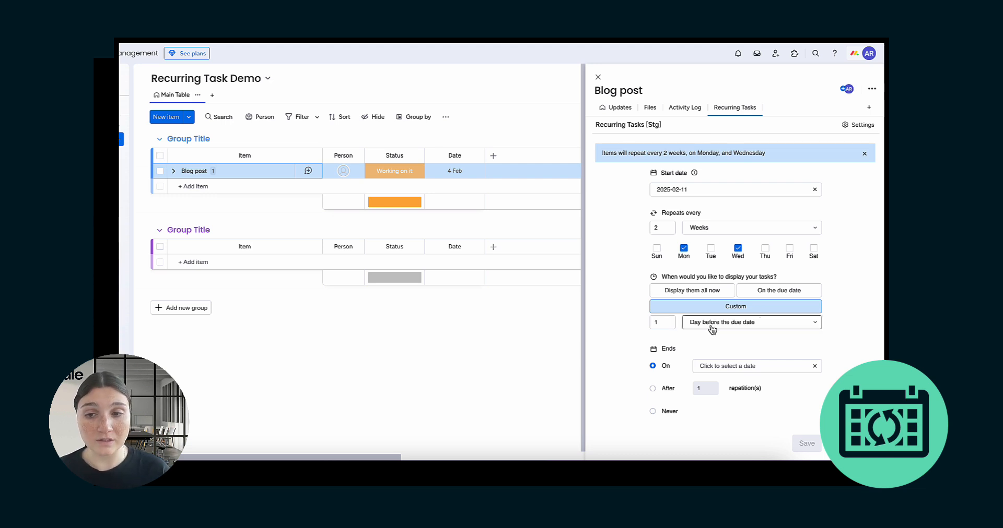
scroll(711, 328, "down", 1)
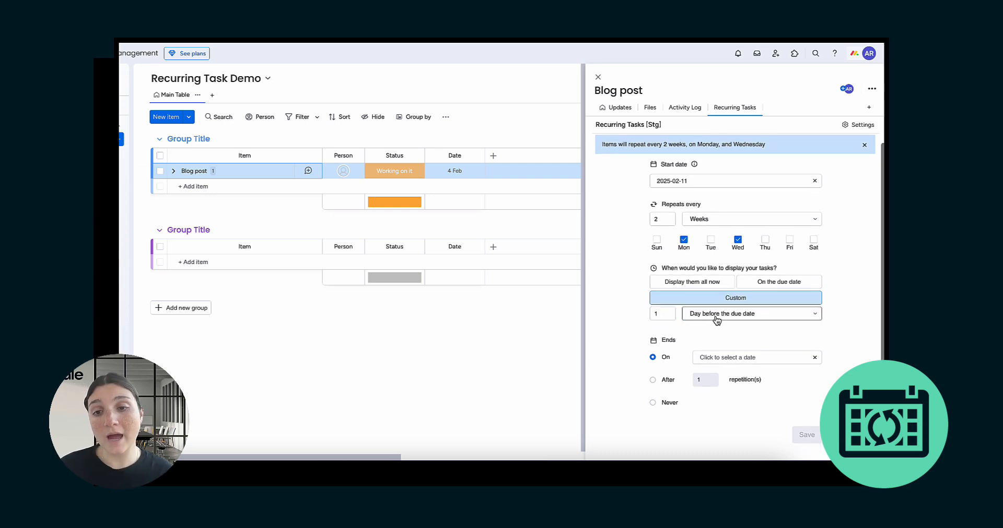
left_click(716, 317)
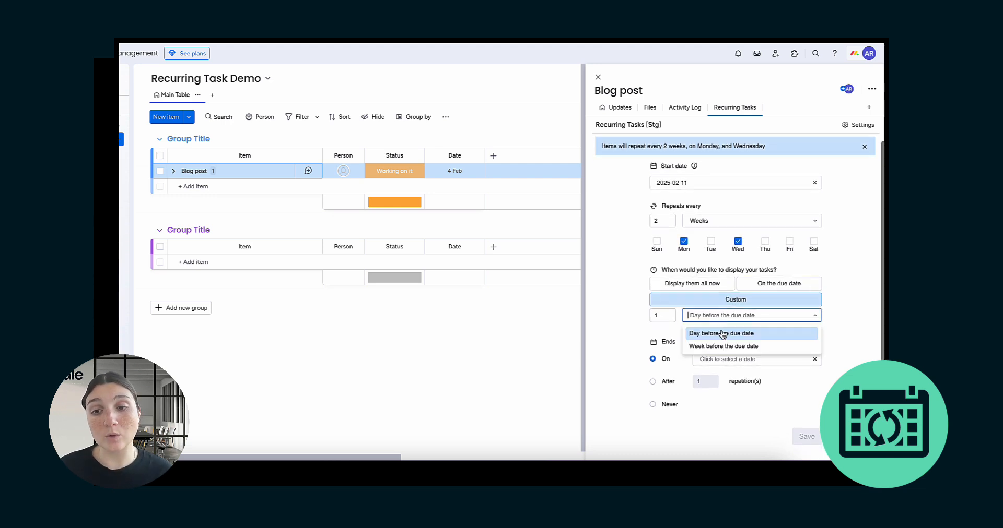
left_click(660, 313)
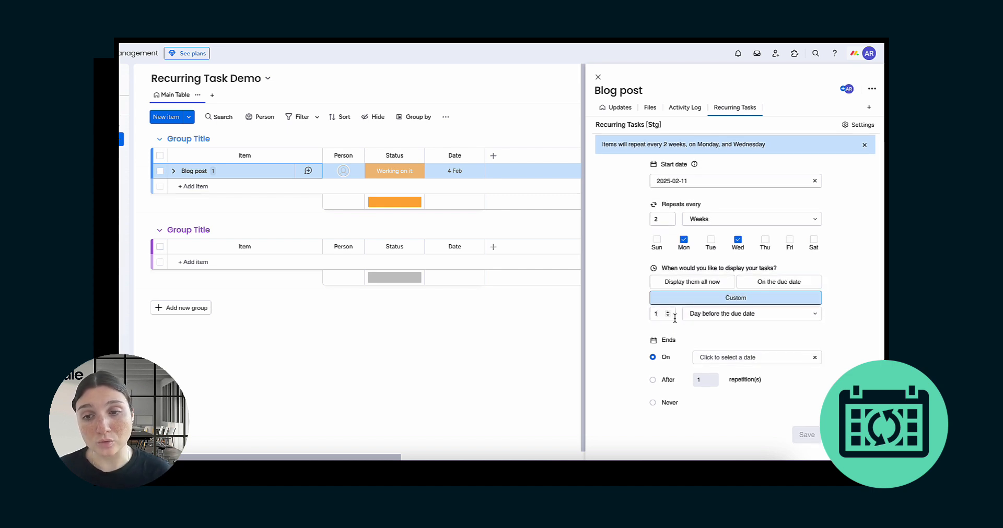
left_click(729, 315)
left_click(716, 341)
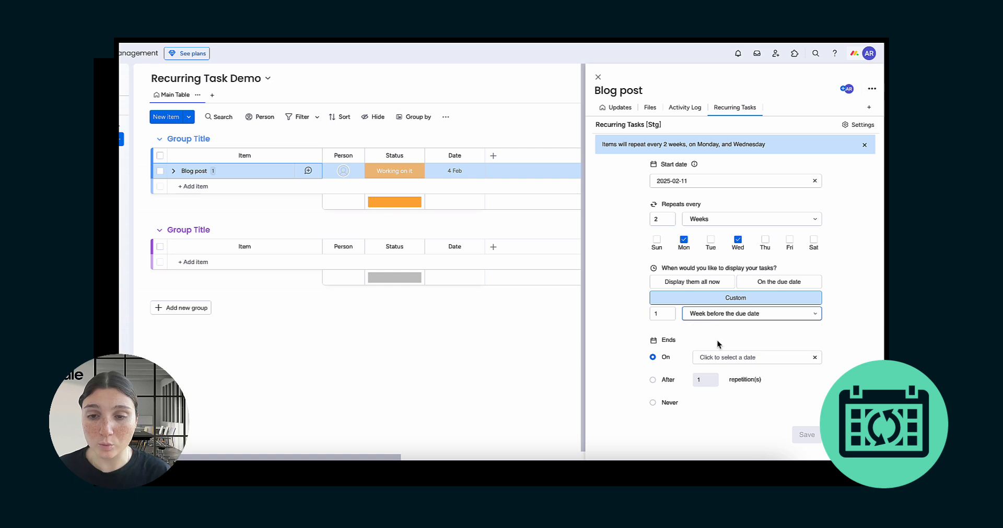
left_click(660, 314)
left_click(667, 313)
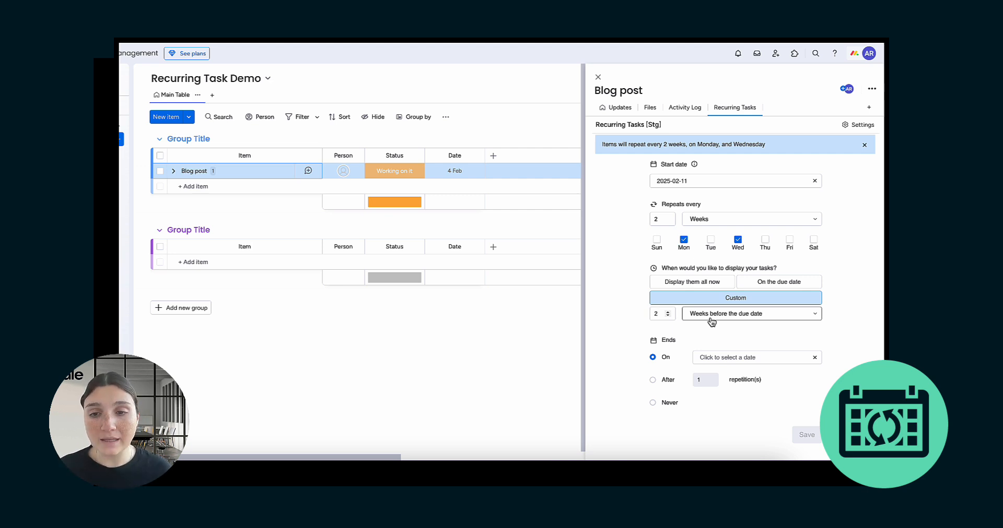
left_click(710, 285)
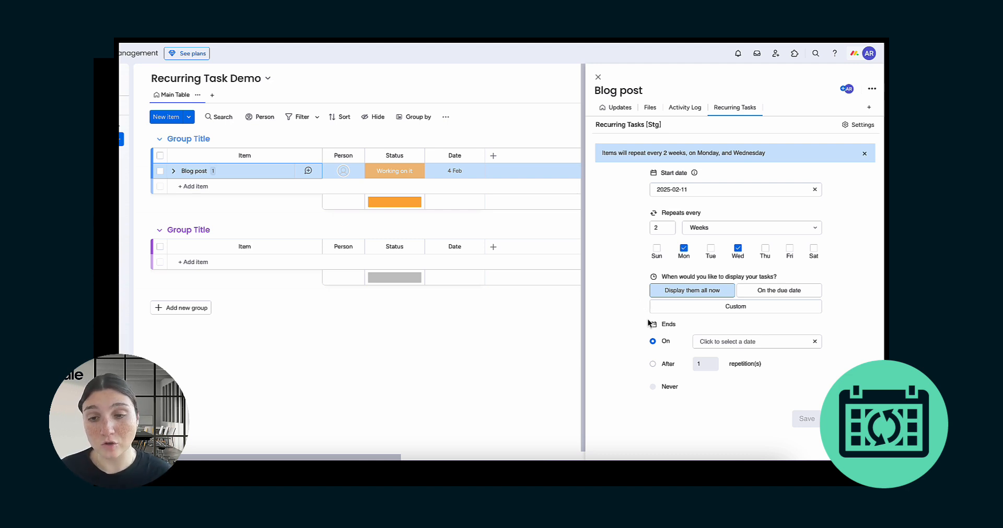
Step: Set the recurrence end date to 17 April 2025
left_click(742, 340)
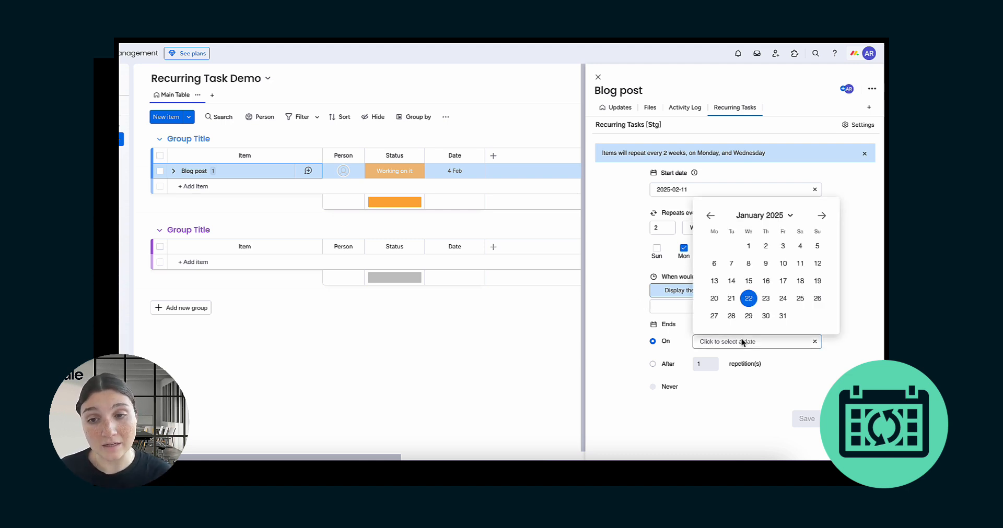
left_click(822, 217)
left_click(821, 217)
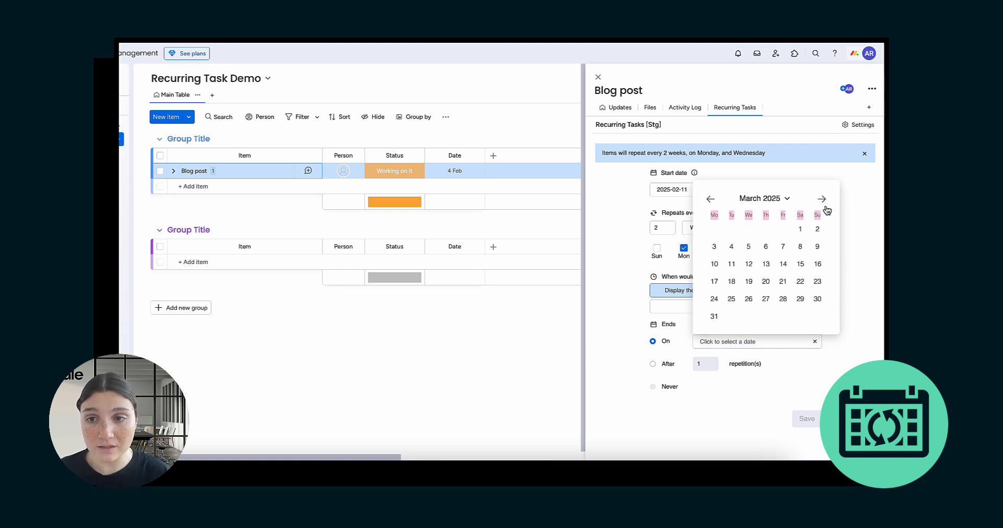
left_click(823, 198)
left_click(766, 280)
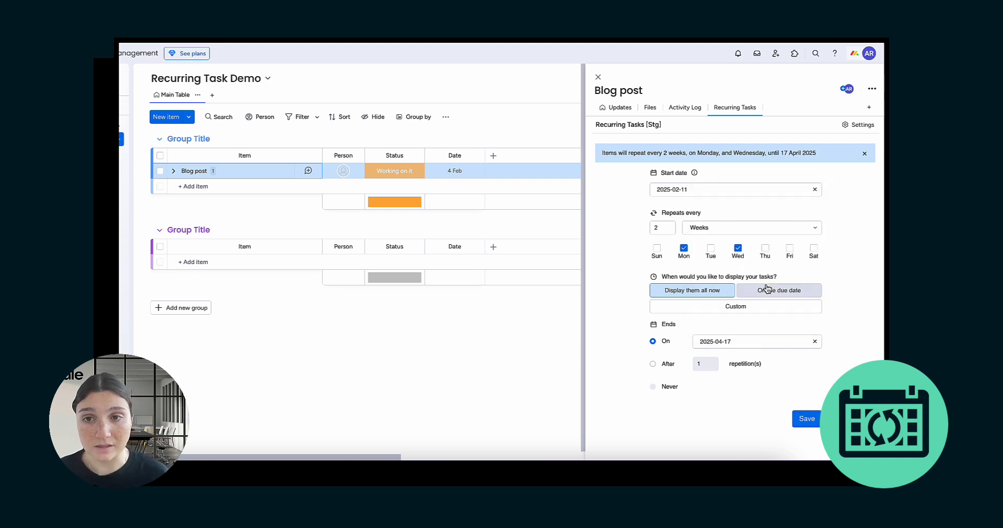
Step: Switch the ending to After and set it to 4 repetitions
left_click(654, 364)
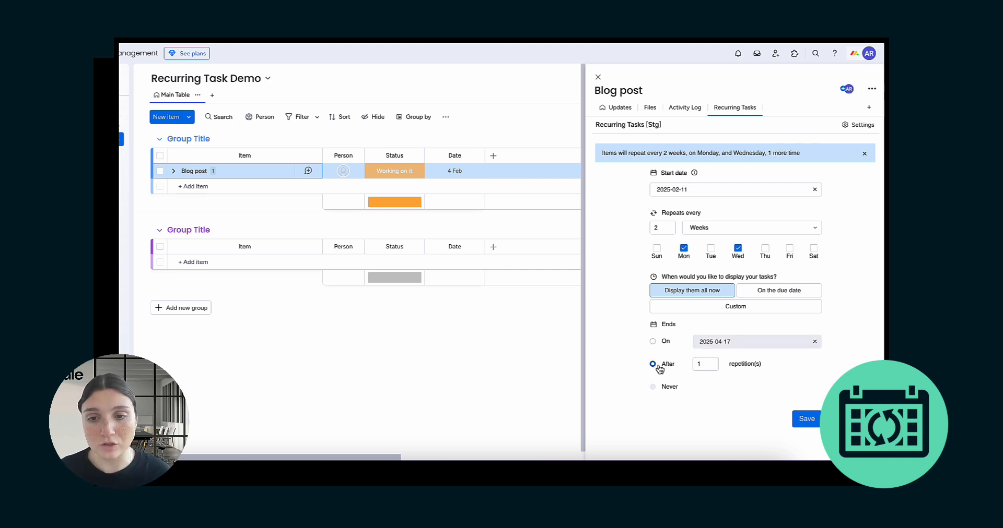
left_click(710, 362)
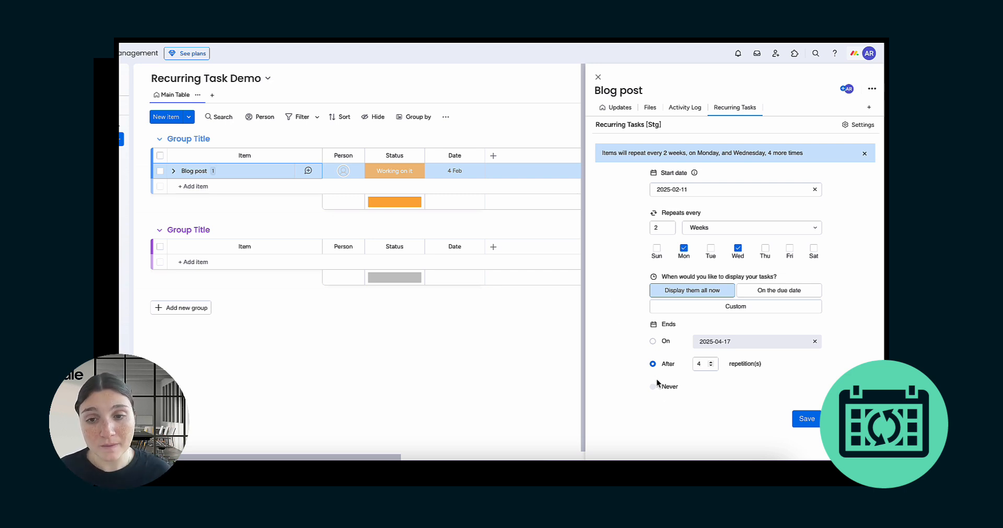
mouse_move(654, 389)
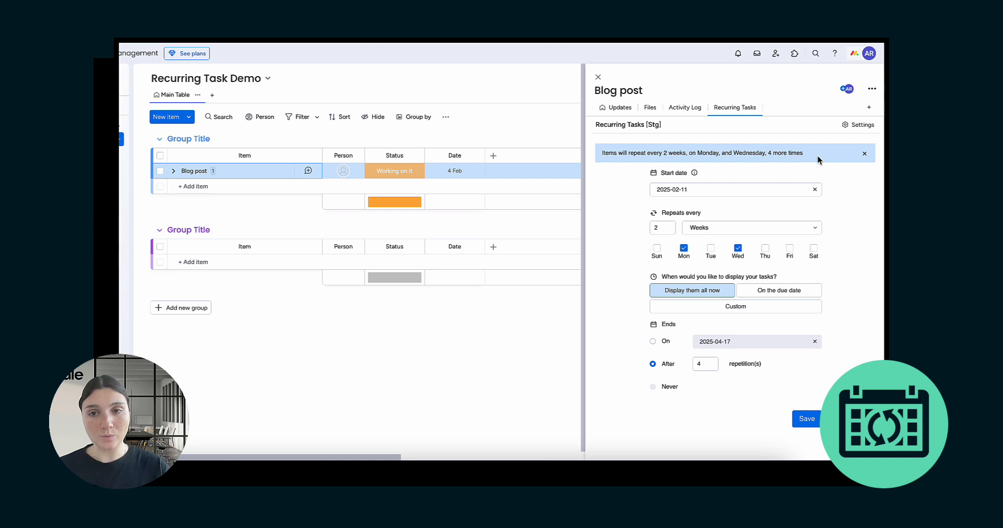
Step: Save the Blog post recurrence settings
left_click(806, 420)
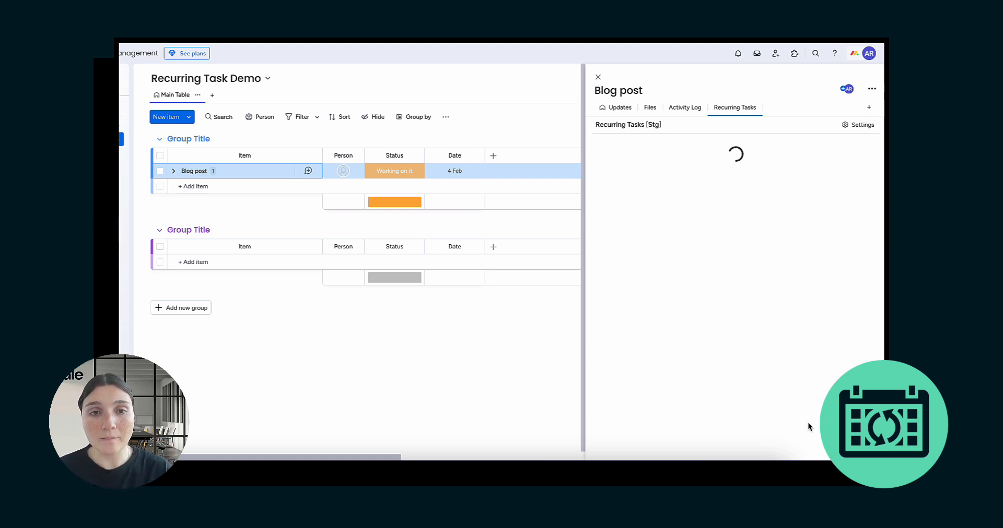